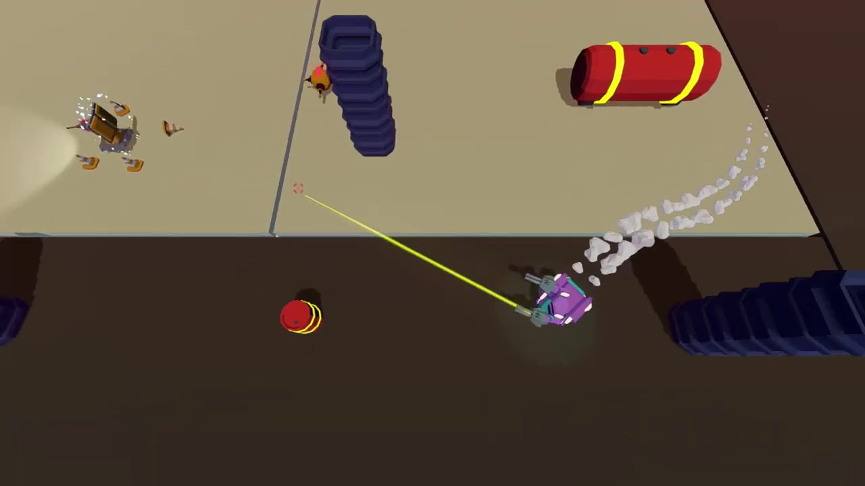
left_click(282, 245)
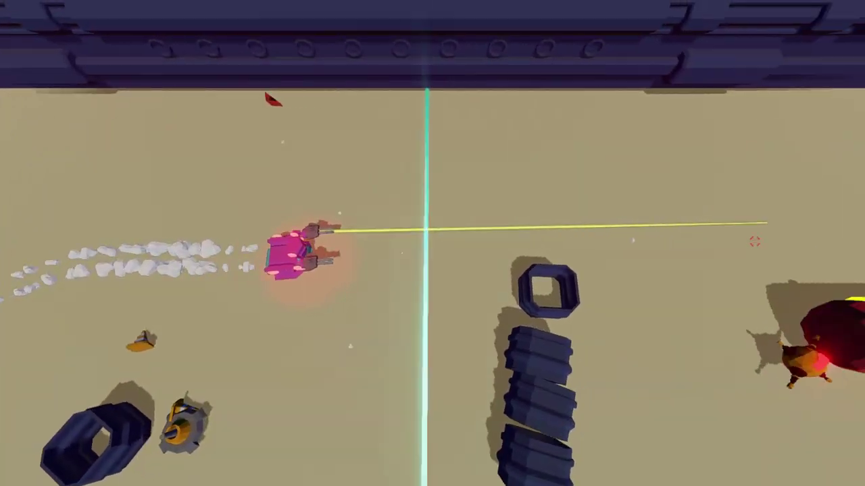
left_click(755, 241)
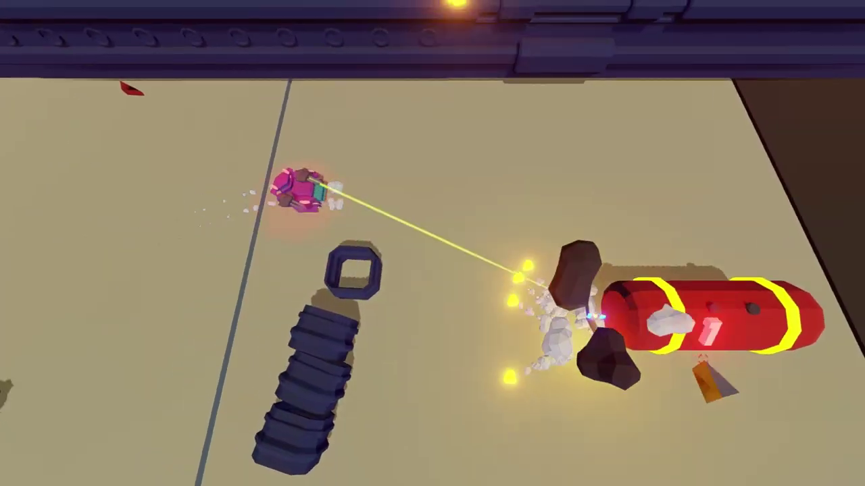